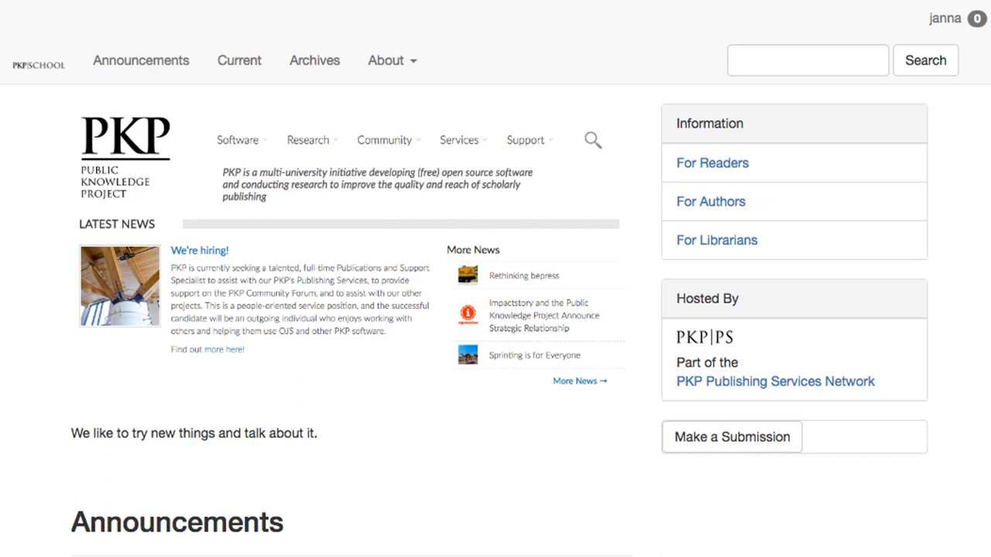
Open the journal's review workflow settings and set the weeks allowed to accept or decline a review request to 2
click(945, 19)
click(904, 61)
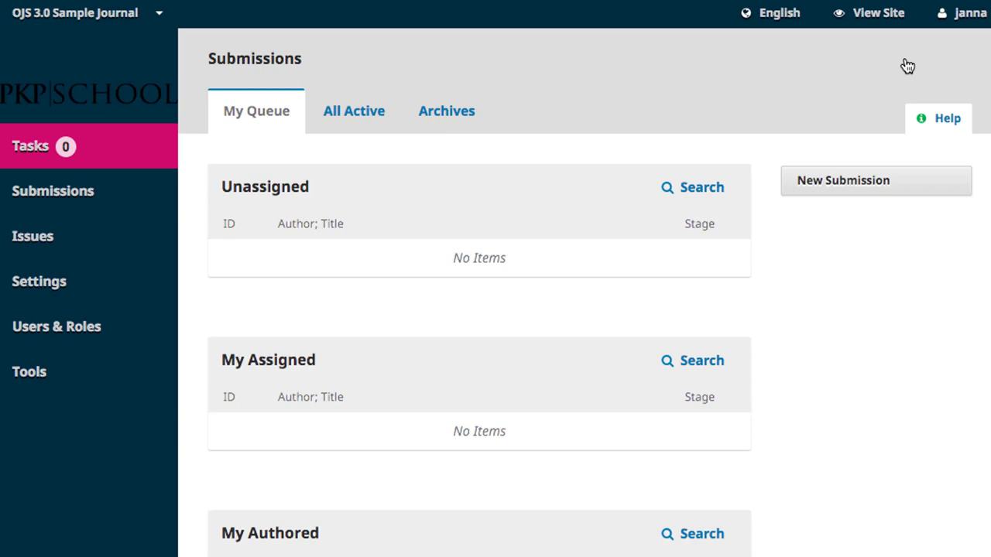
mouse_move(148, 281)
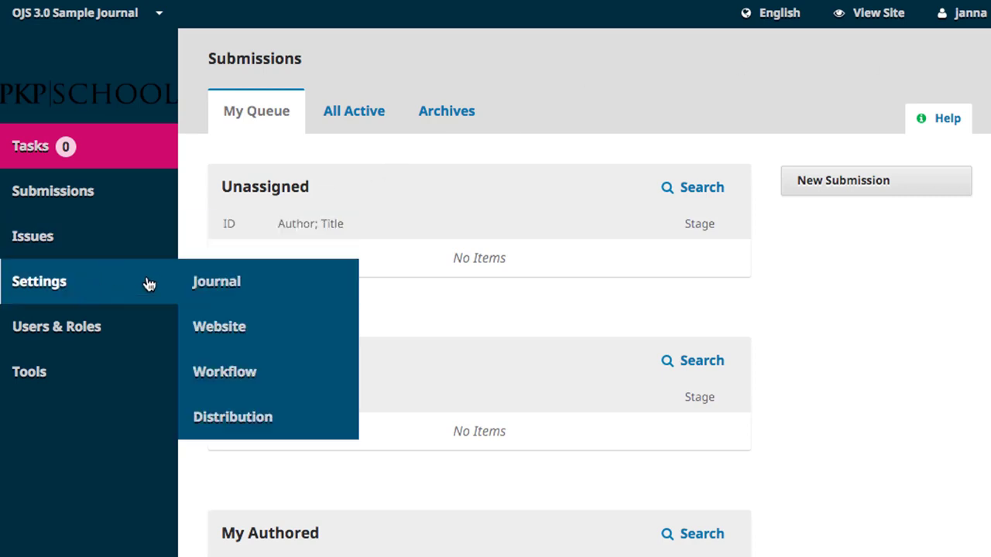
click(233, 372)
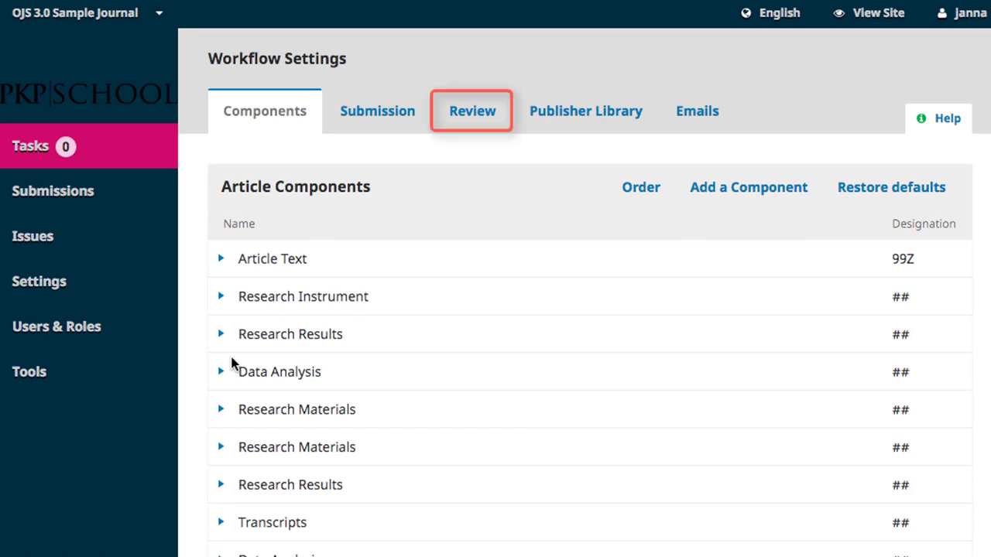
click(466, 110)
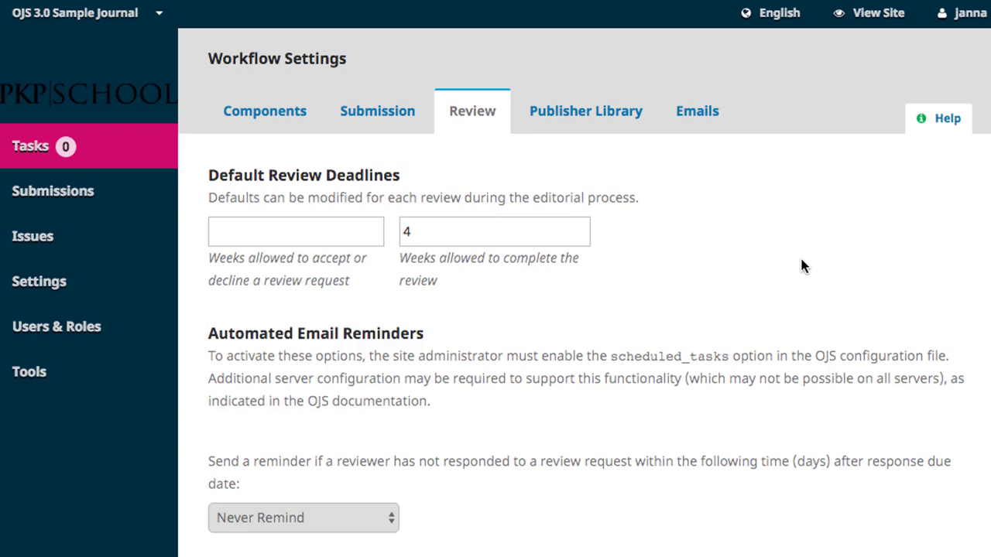
click(356, 232)
text(2)
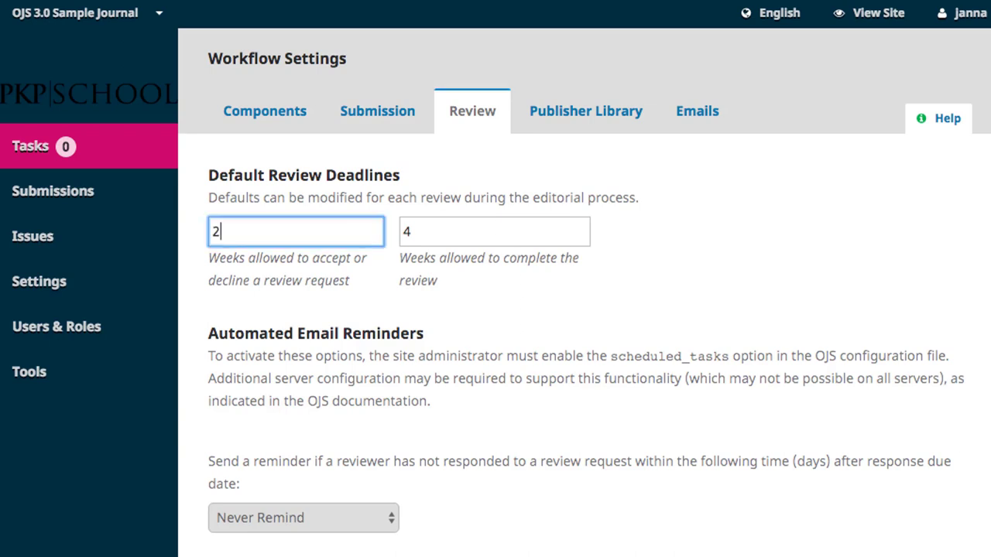
Create and save a review form titled "Test form" with the description "This form is for training purposes."
scroll(548, 313, down, 4)
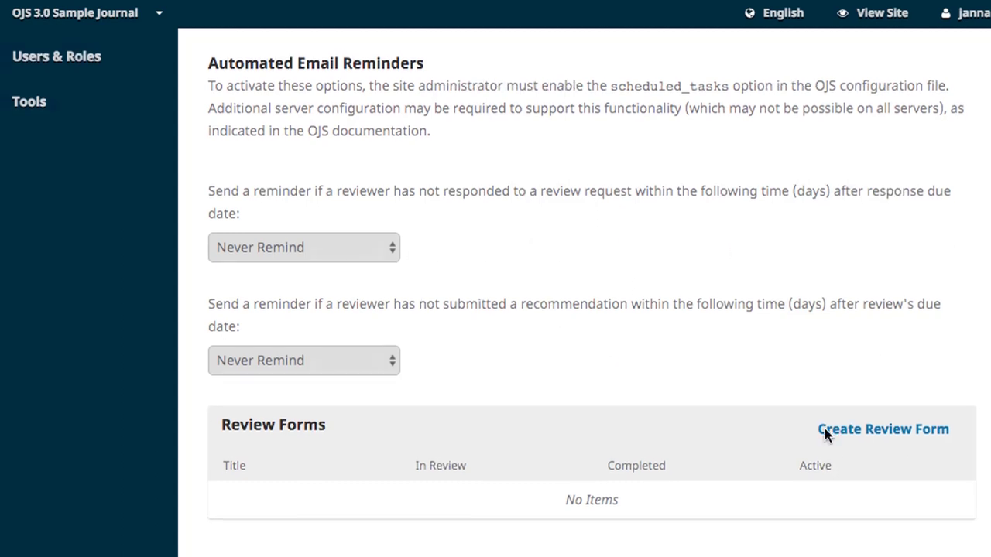
scroll(824, 428, down, 5)
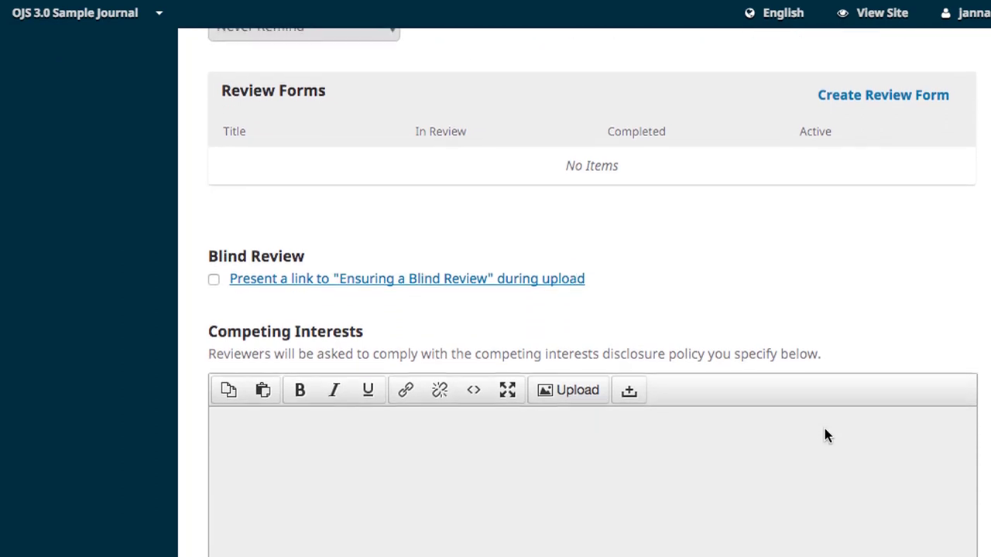
scroll(824, 428, down, 1)
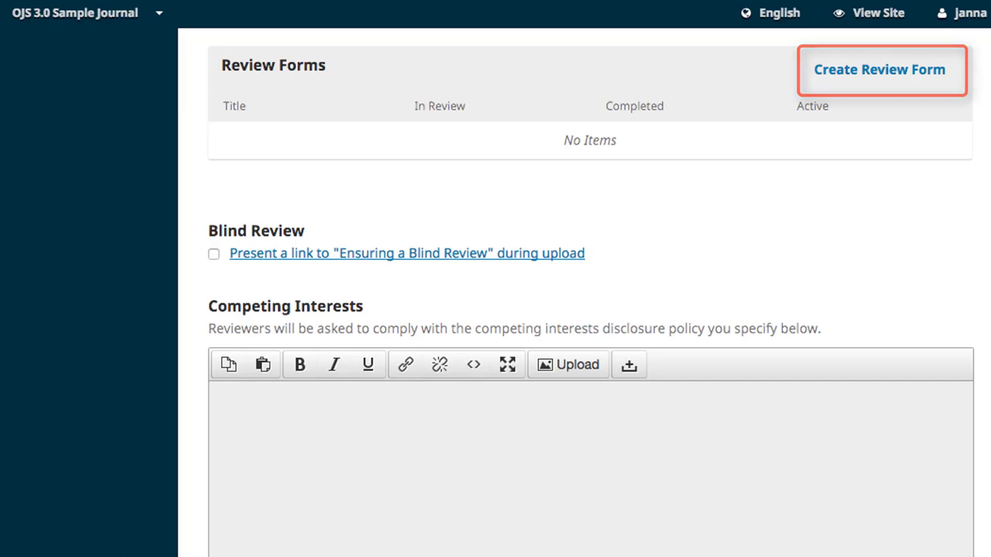
click(888, 74)
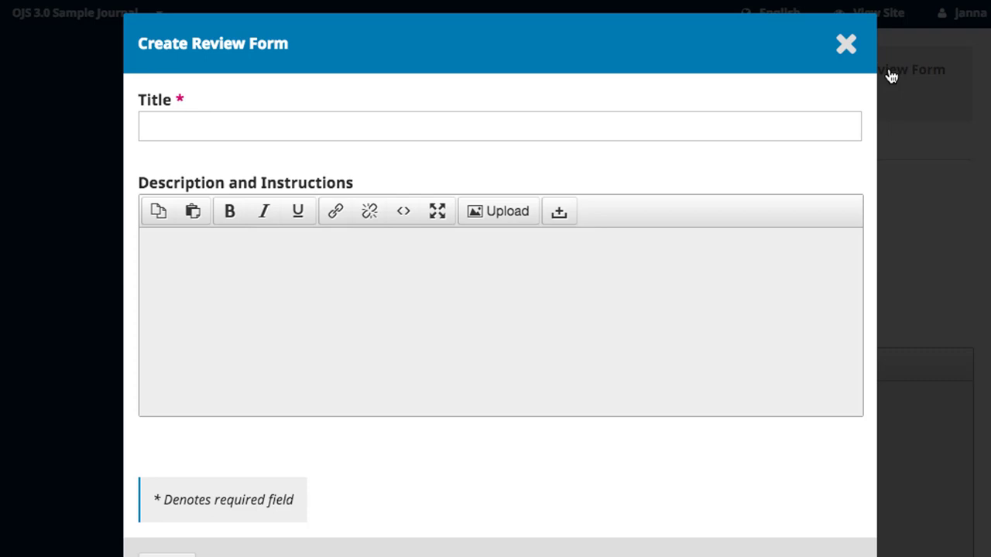
key(Tab)
text(Te)
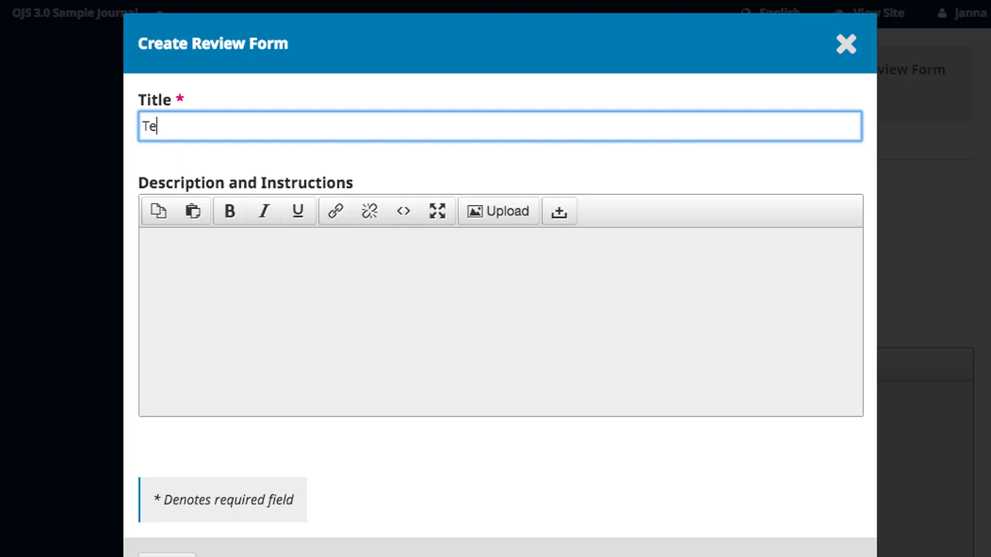
text(st form)
click(558, 261)
text(This )
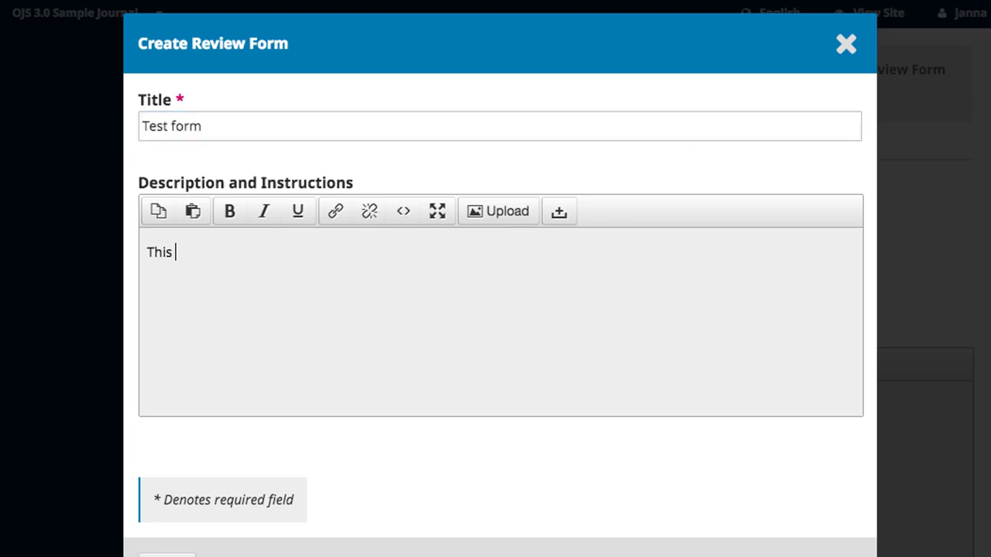
text(form is for training purposes.)
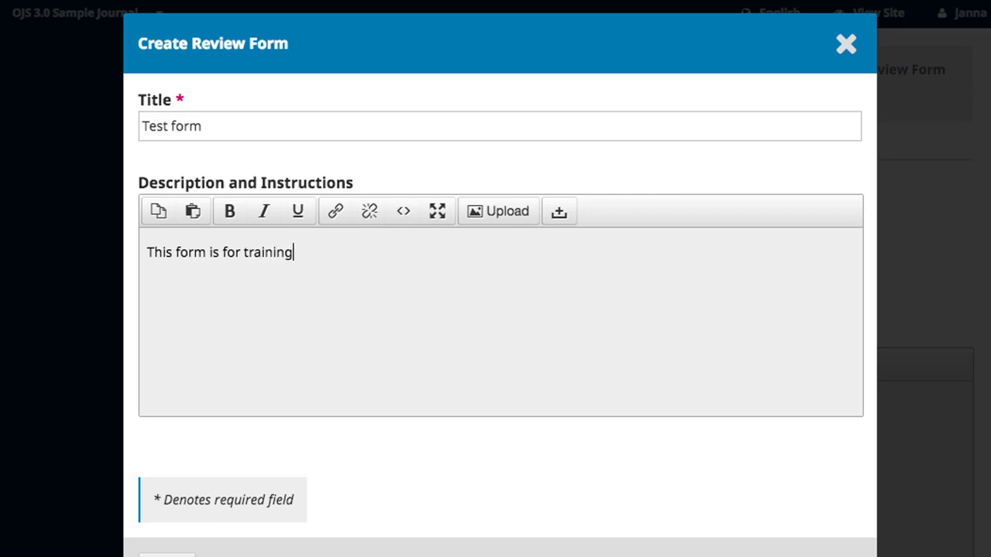
scroll(496, 310, down, 1)
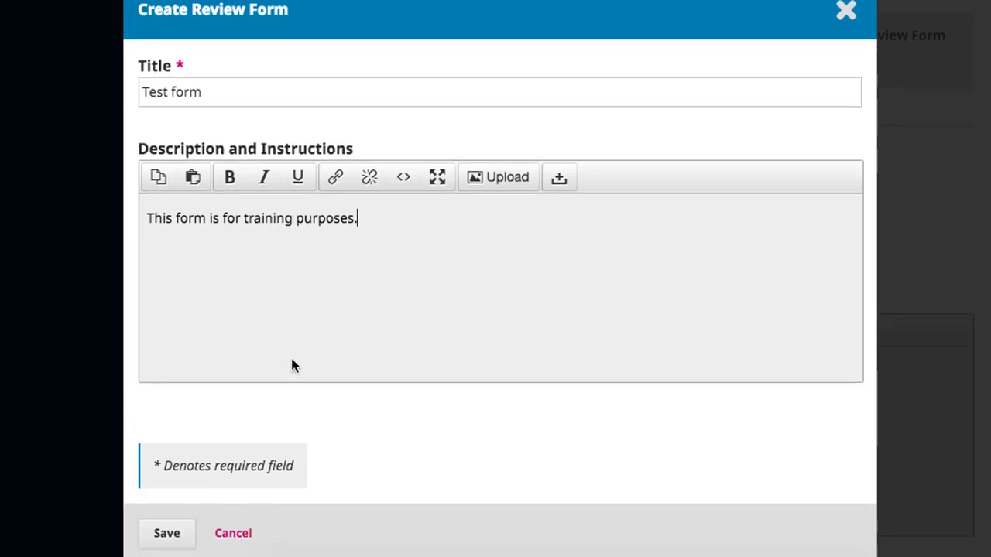
click(179, 534)
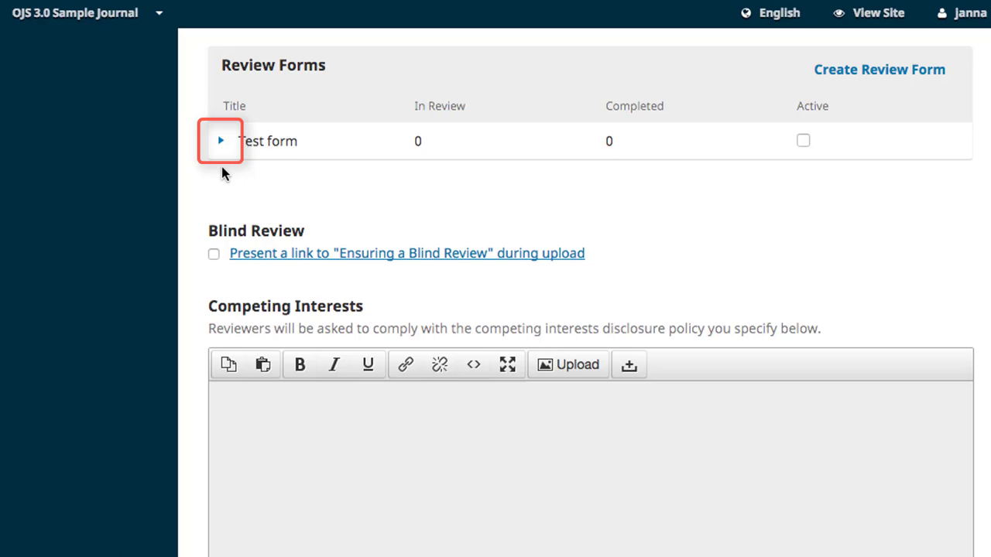
Edit the Test form review form and start a new form item with the text "Test content"
click(221, 142)
click(254, 175)
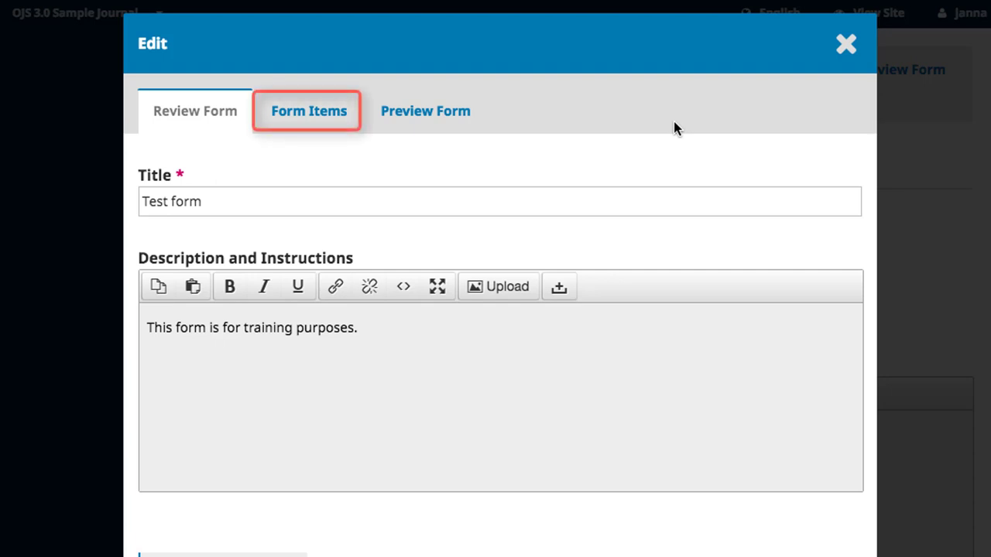
click(303, 119)
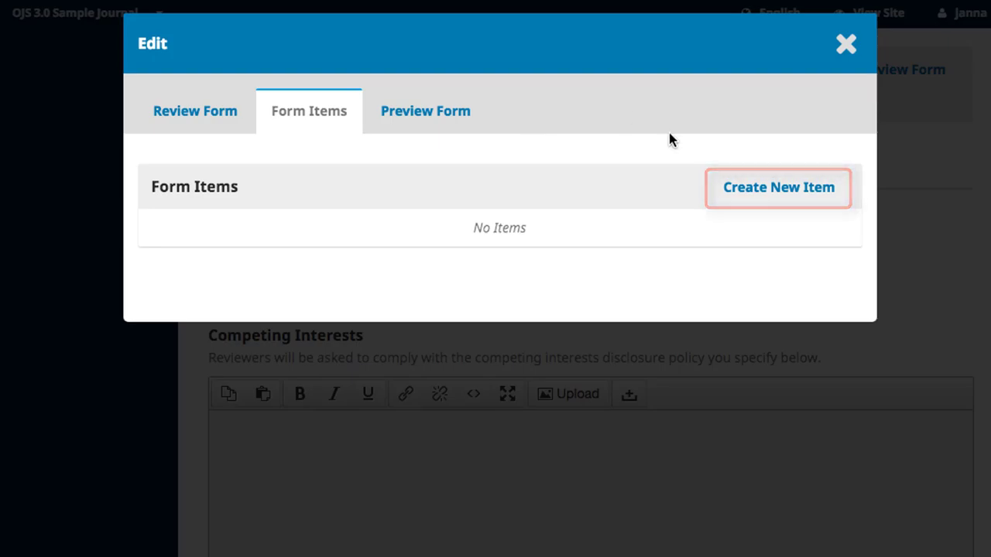
click(797, 191)
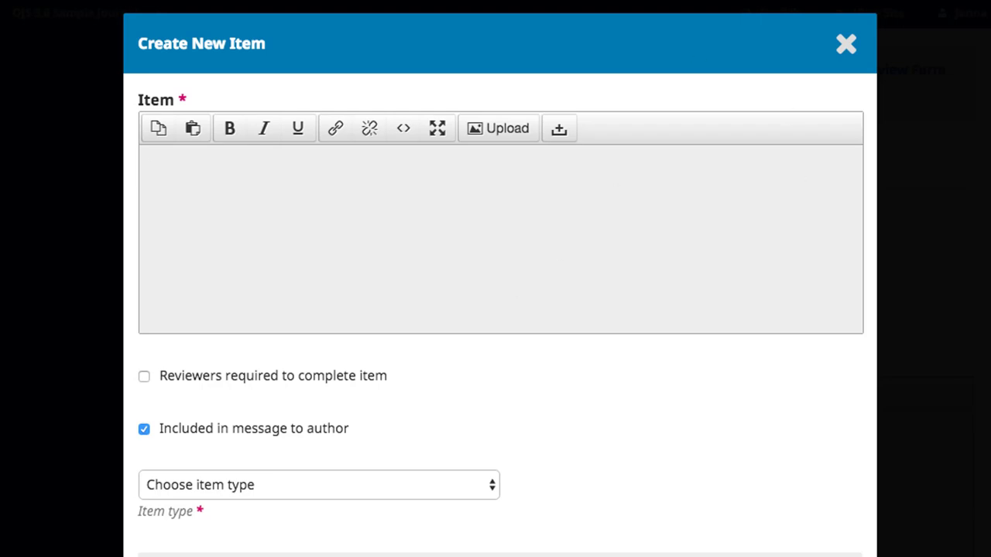
text(Test content)
Set the new item's type to "Radio buttons (you can only choose one)"
scroll(650, 402, down, 5)
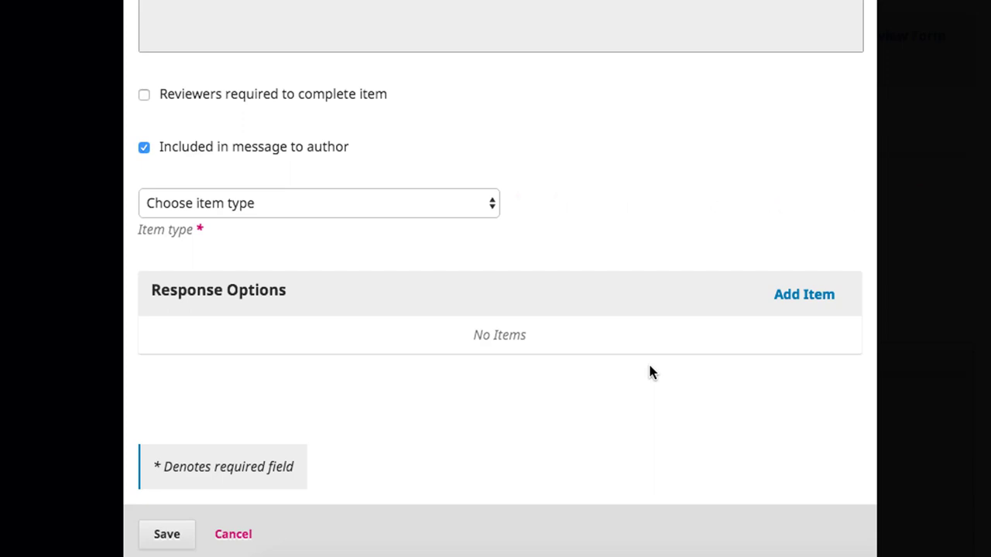
click(379, 211)
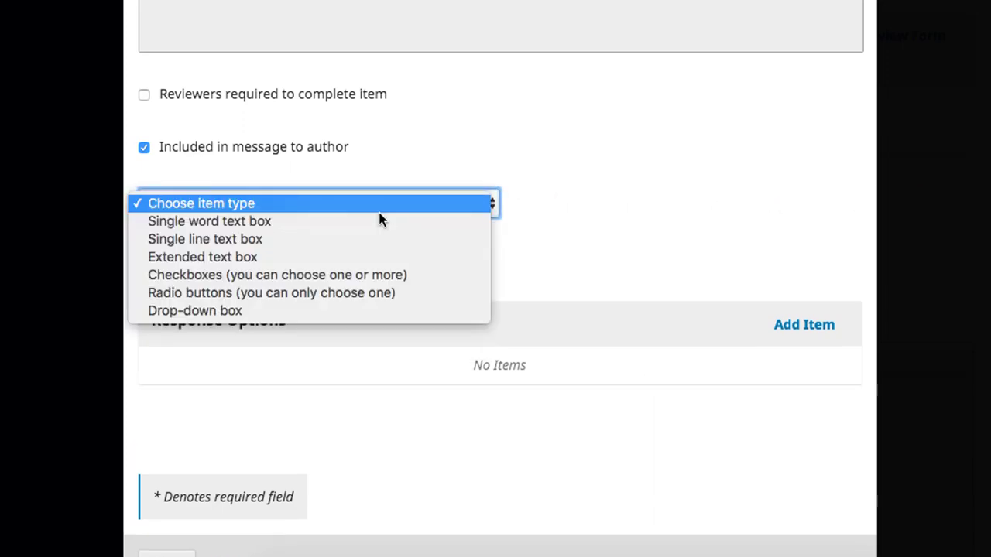
click(376, 293)
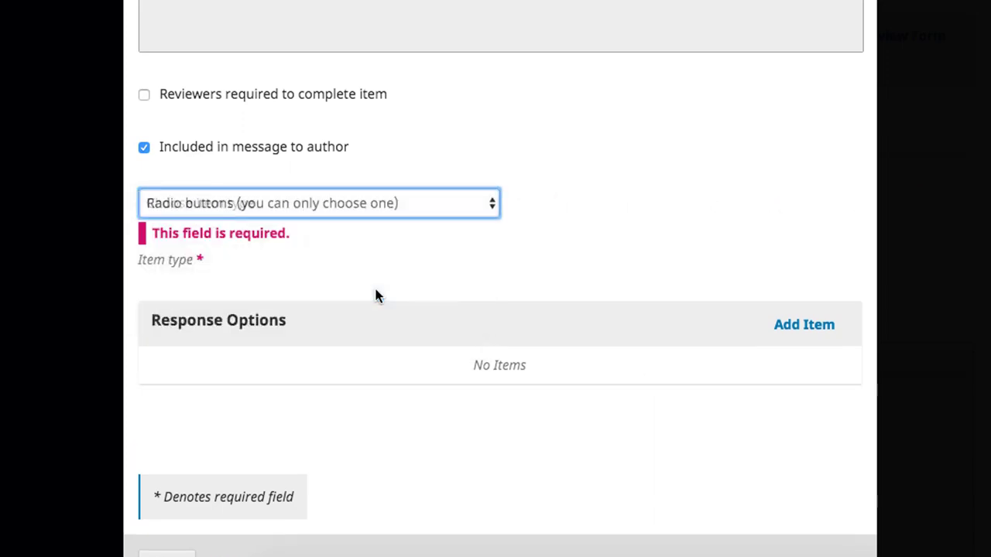
click(479, 277)
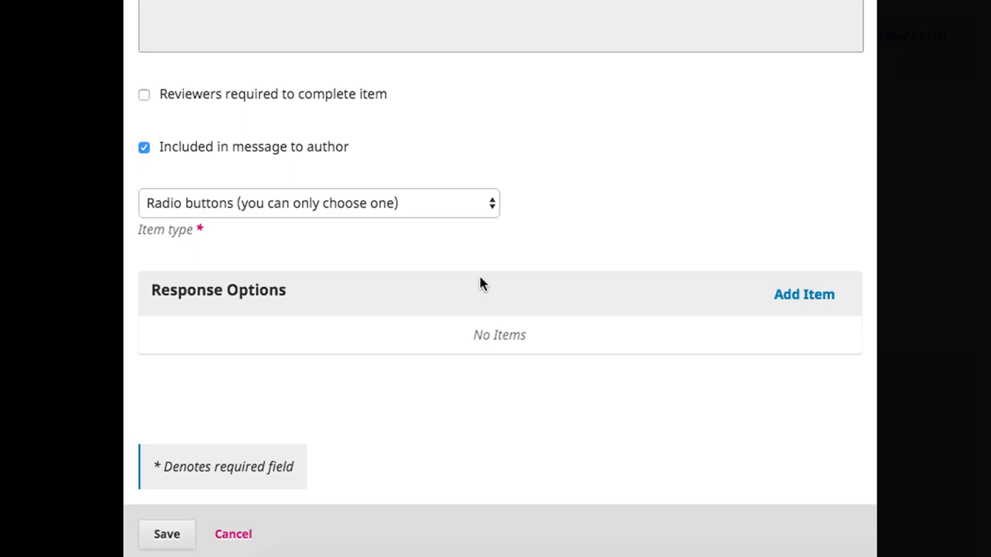
Add the response options Publish, Revise and Reject to the item and save it
click(810, 308)
text(Pub)
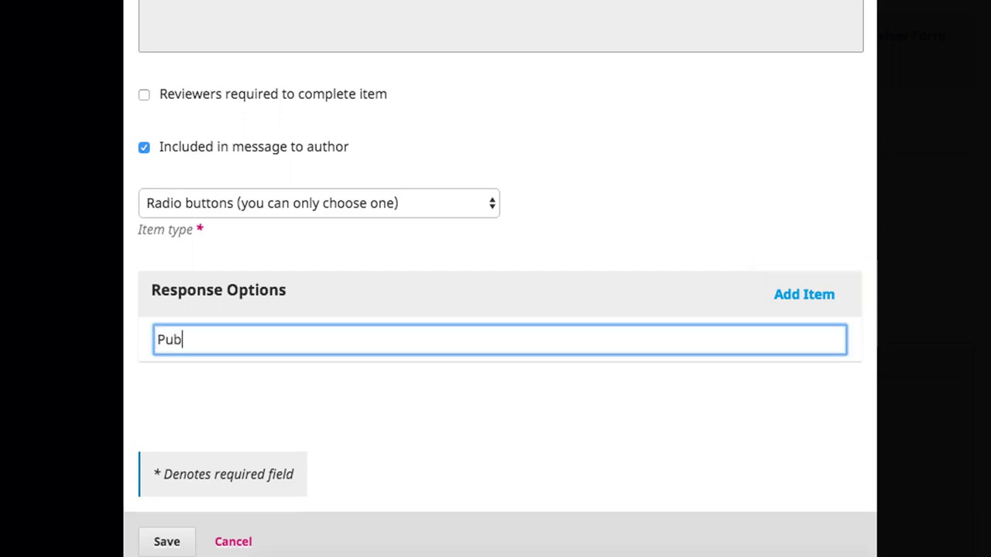
text(lish)
click(825, 300)
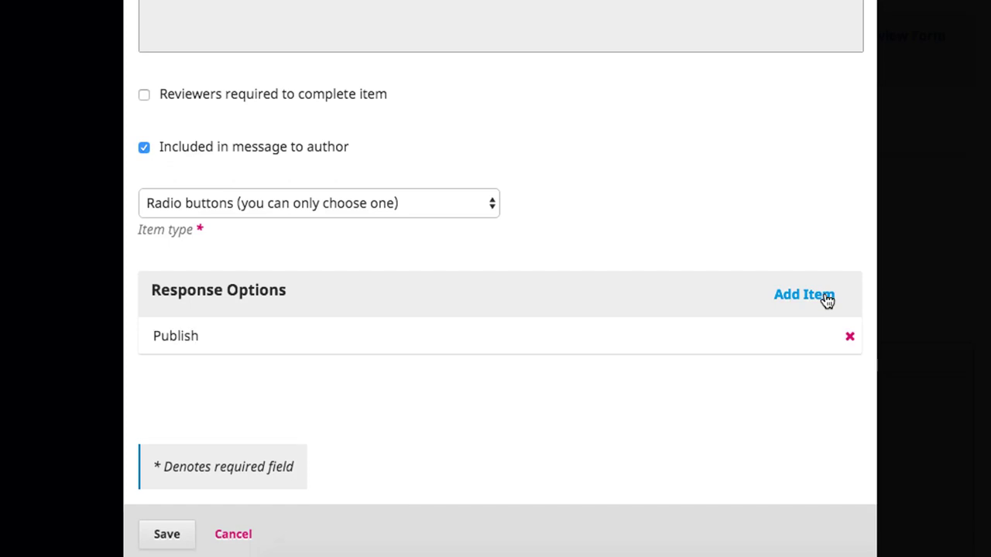
text(Revise)
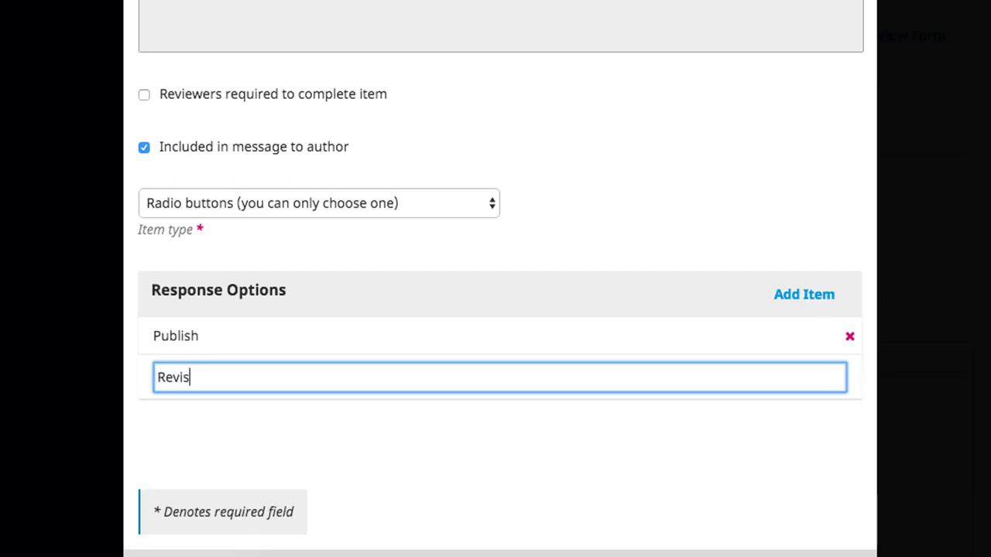
click(814, 295)
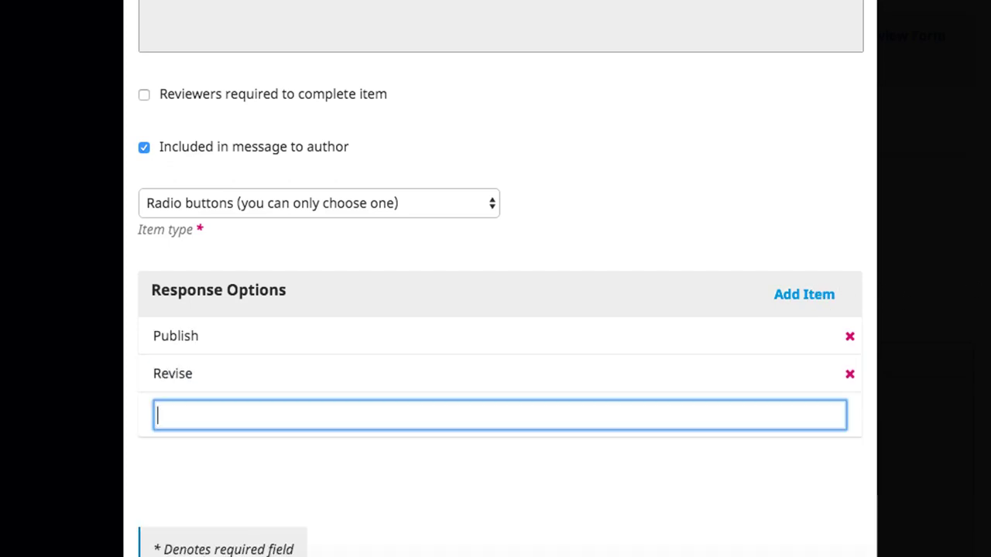
text(Reject)
click(799, 484)
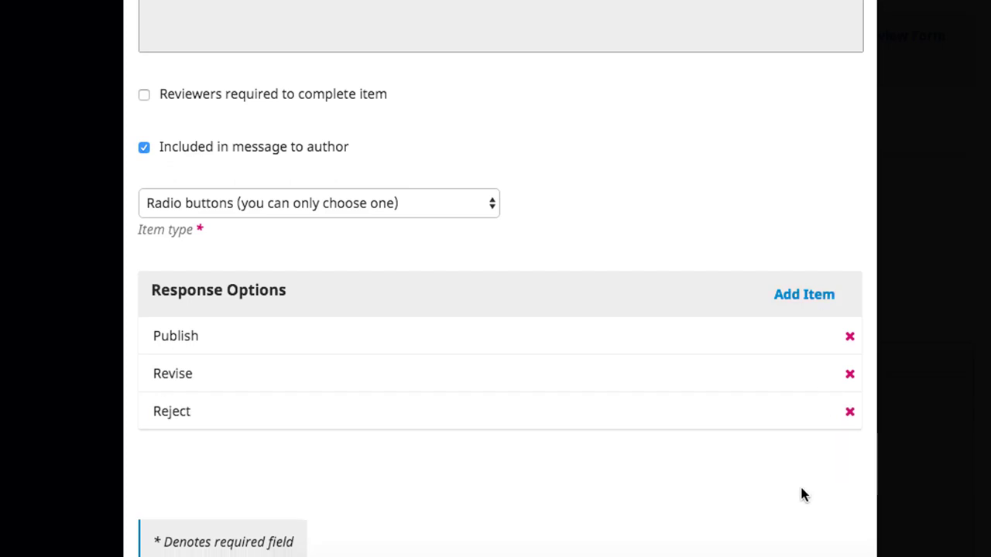
scroll(800, 484, down, 2)
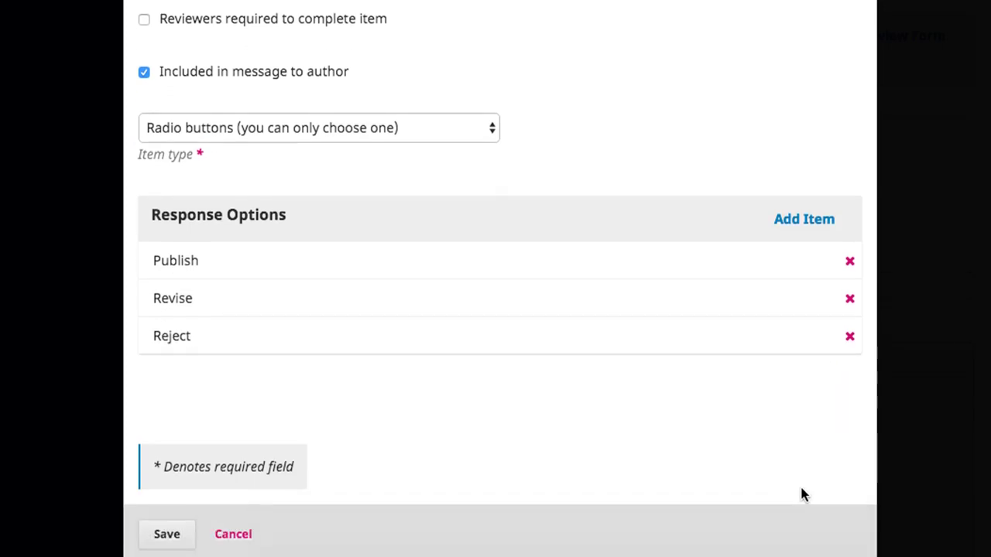
click(177, 534)
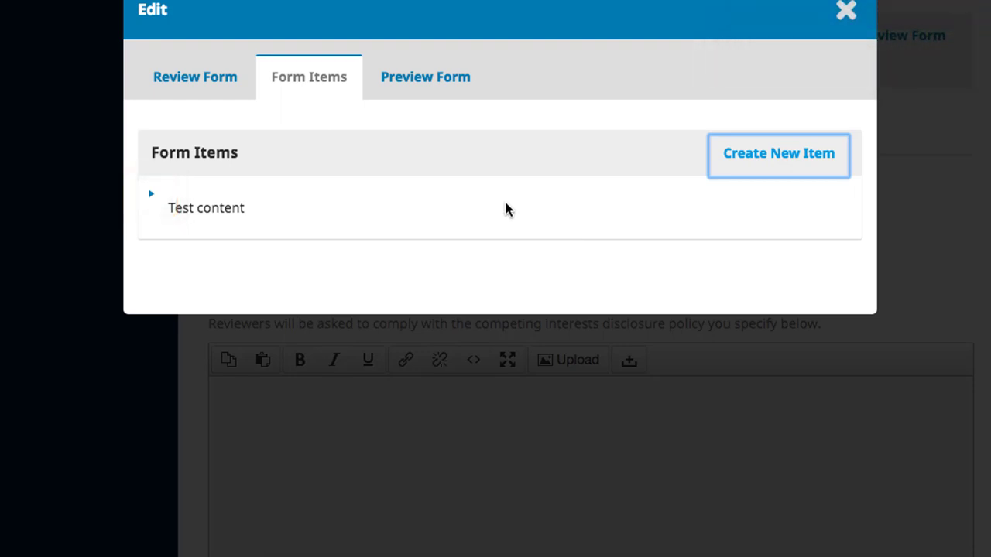
Check the available actions for the "Test content" item and preview the review form
click(152, 197)
click(154, 198)
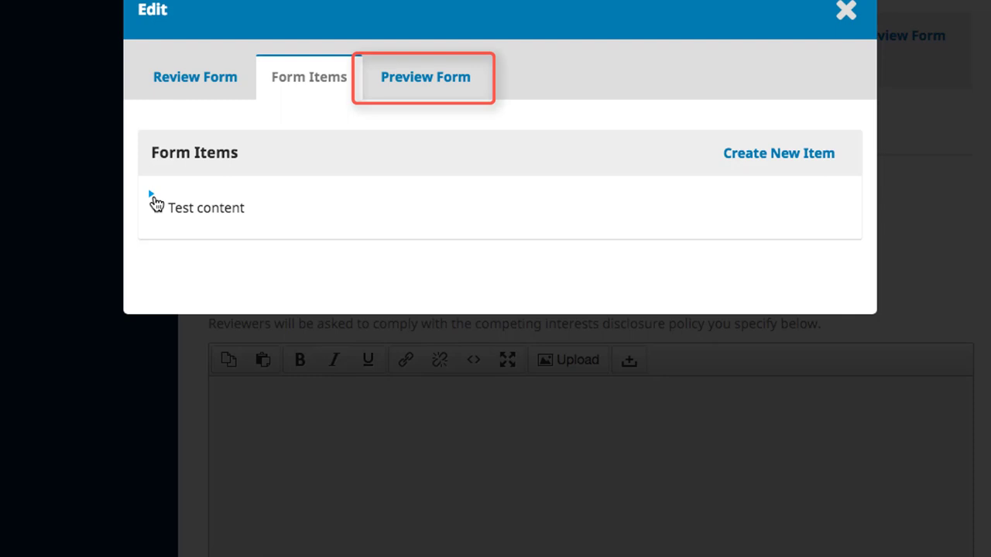
click(410, 87)
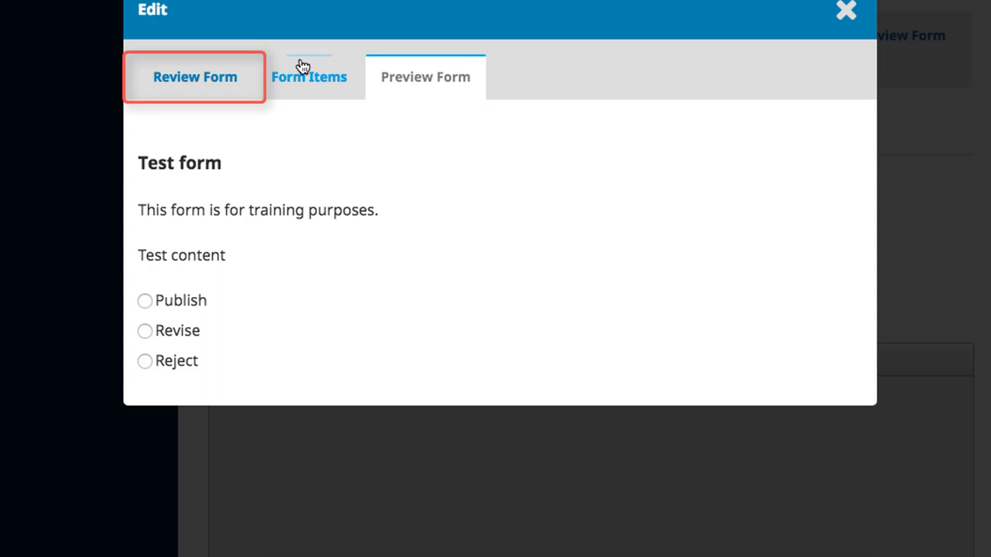
Return to the review form's title and description and save the form
click(203, 79)
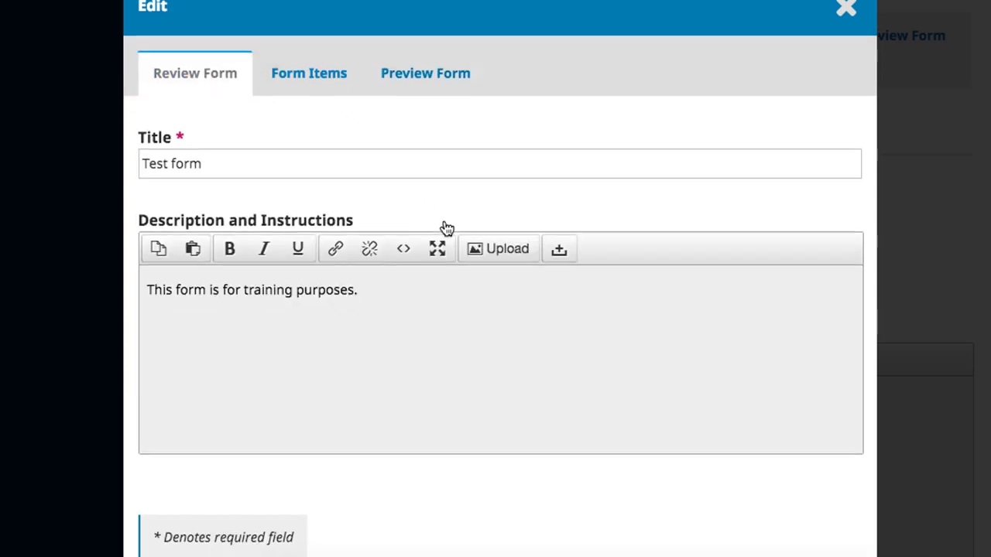
scroll(442, 224, down, 2)
click(182, 538)
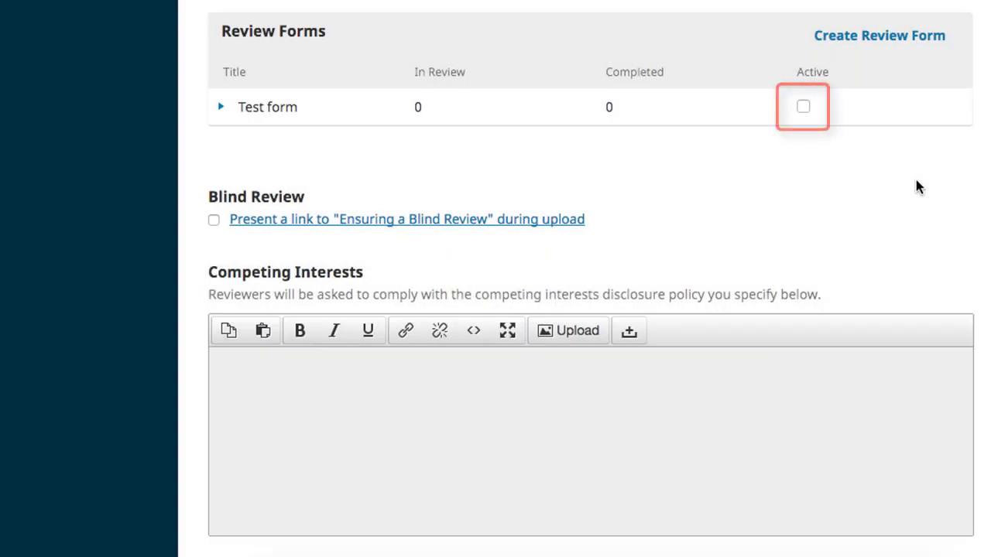
Try to activate the Test form in the list of review forms
click(802, 109)
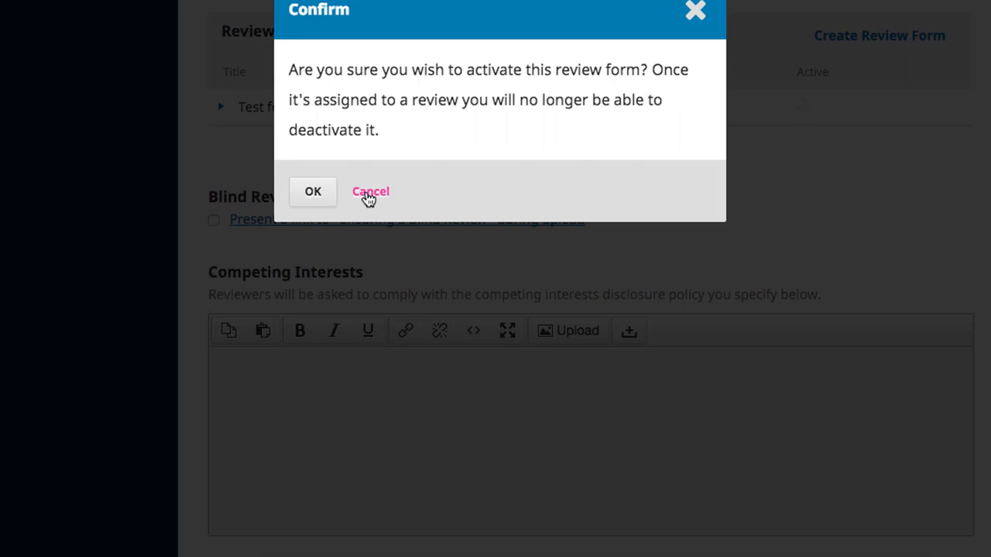
click(693, 12)
Look through the blind review, competing interests, review guidelines, review options and reviewer access settings
scroll(871, 217, down, 4)
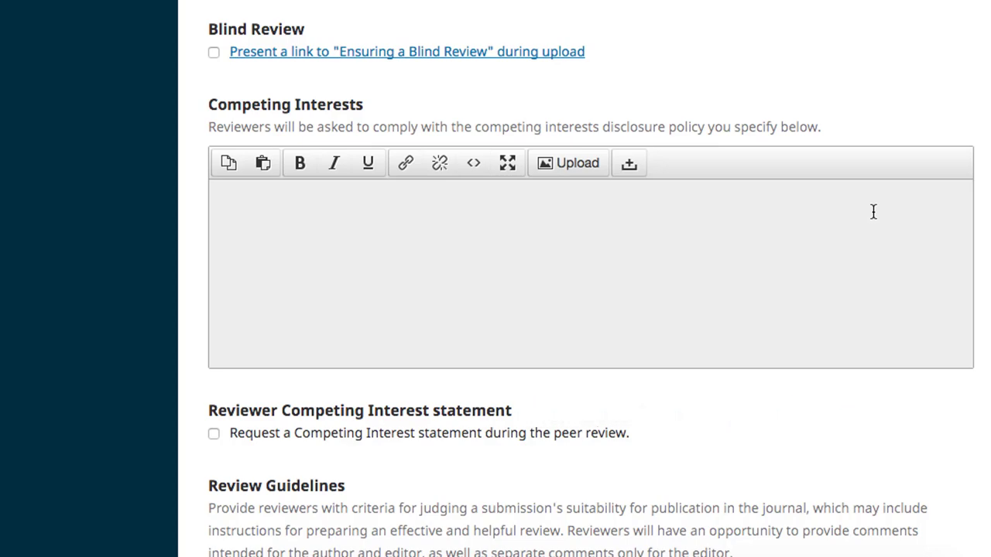
scroll(873, 211, down, 6)
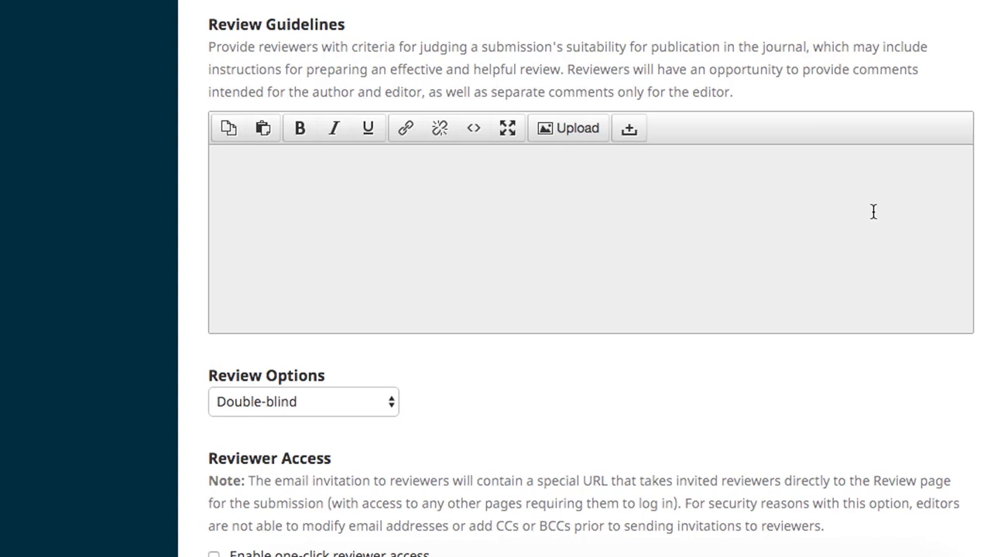
scroll(873, 212, down, 3)
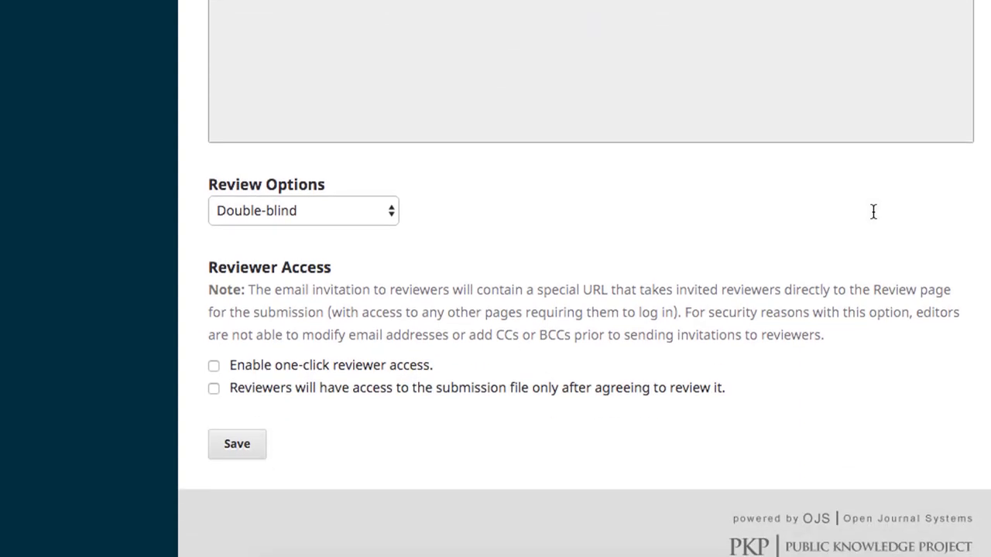